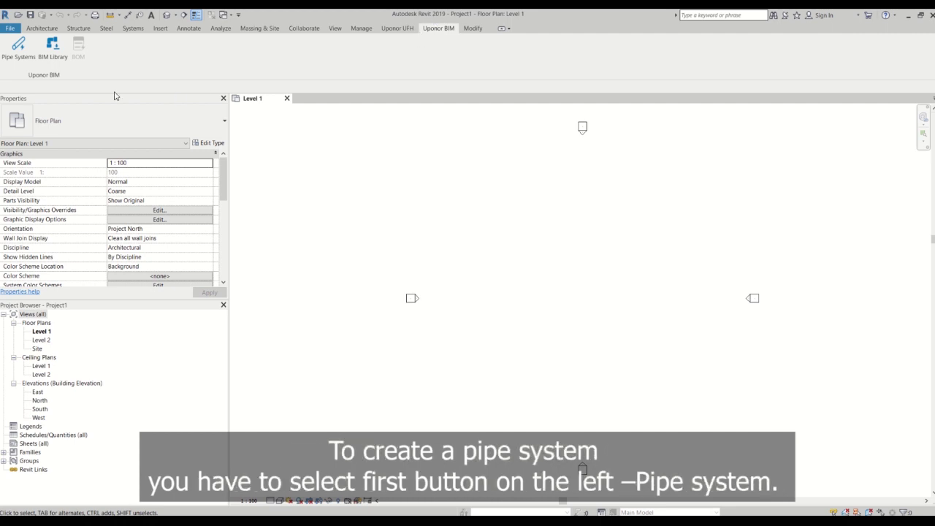
Open the Pipe Systems configurator and check the available sectors, keeping Building selected.
click(19, 46)
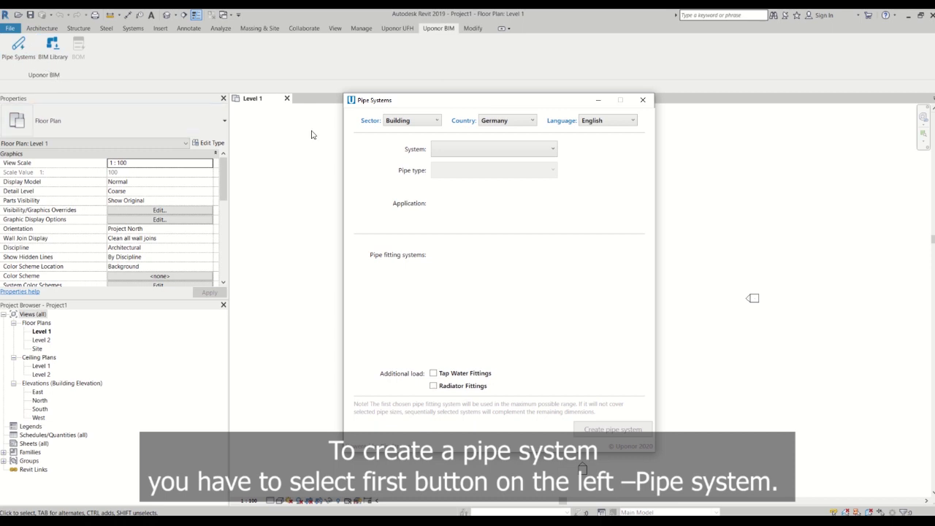
drag(434, 106, 448, 93)
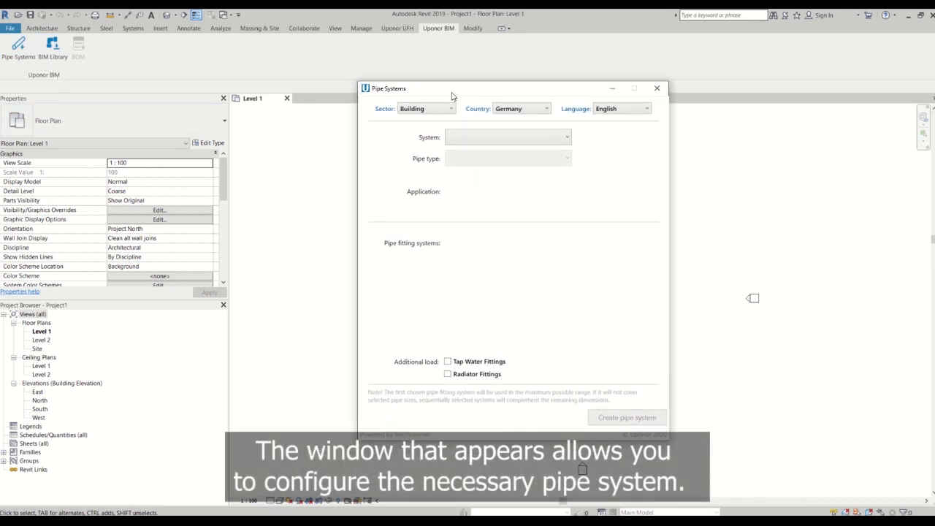
click(452, 109)
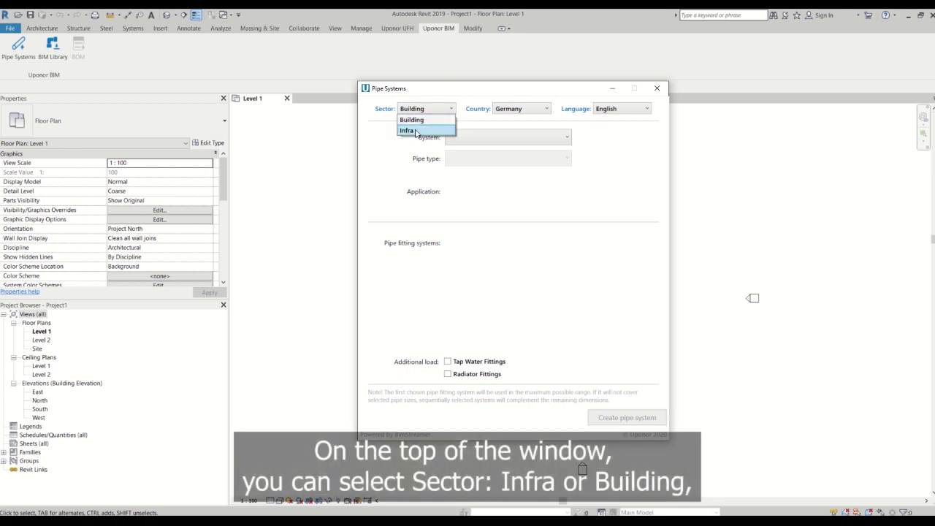
click(437, 97)
Review the country and language choices offered for the pipe system, keeping Germany and English selected.
click(527, 110)
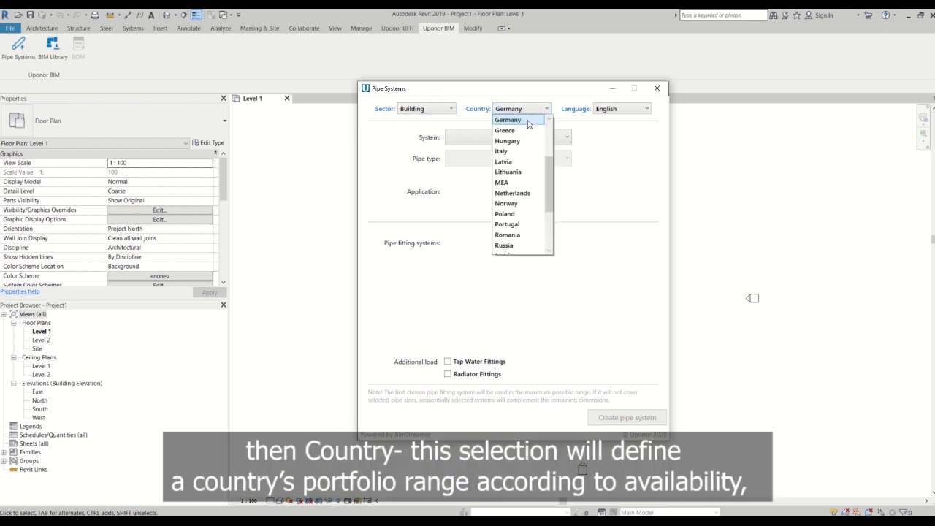
scroll(520, 130, down, 3)
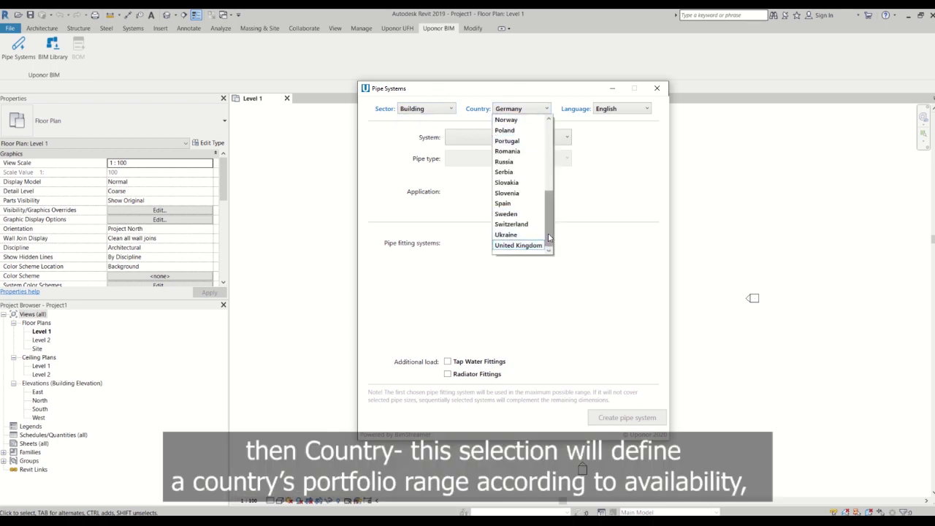
drag(548, 233, 550, 168)
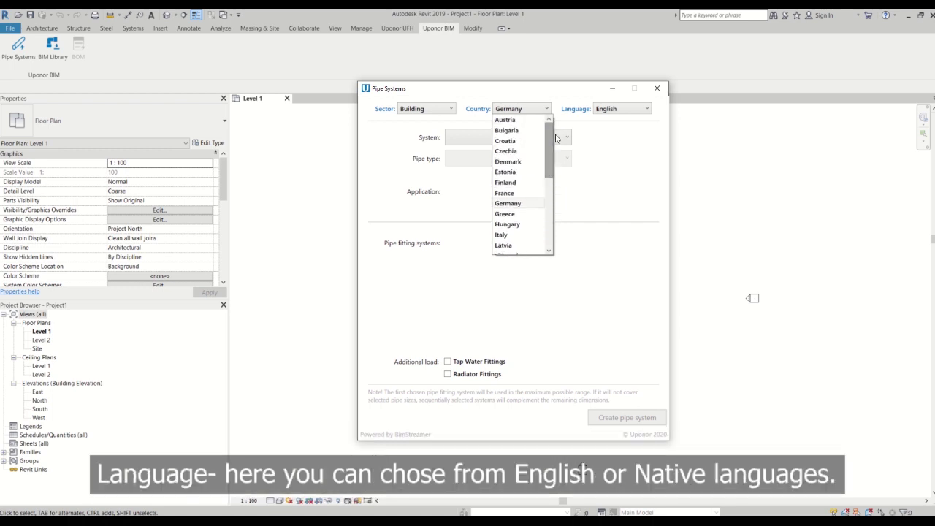
click(565, 91)
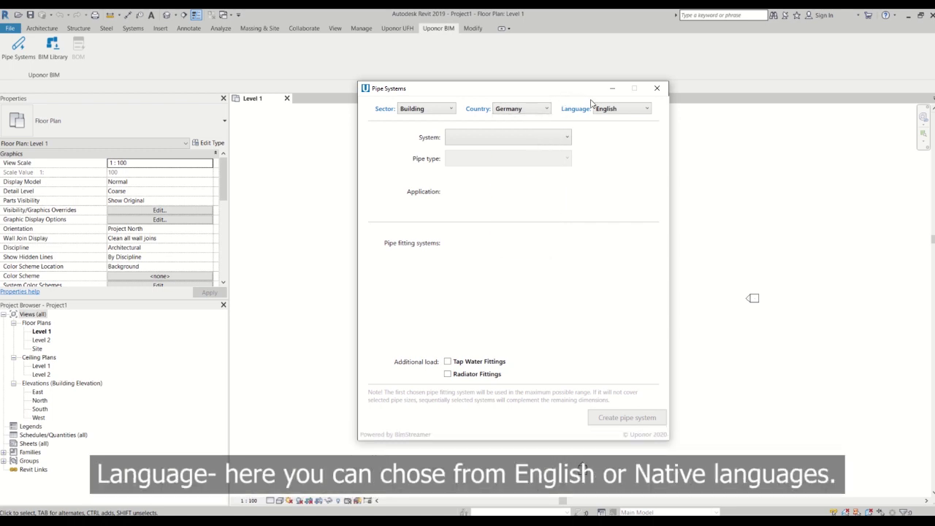
click(646, 108)
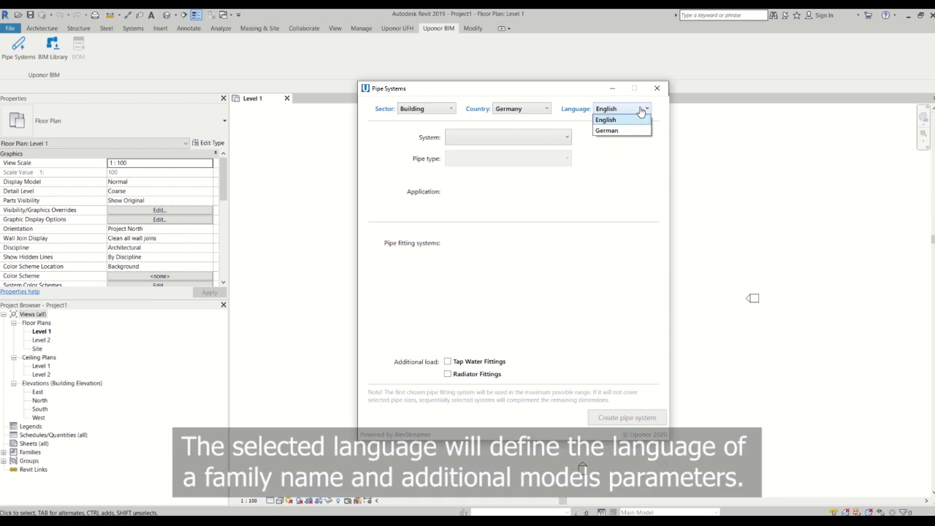
click(557, 93)
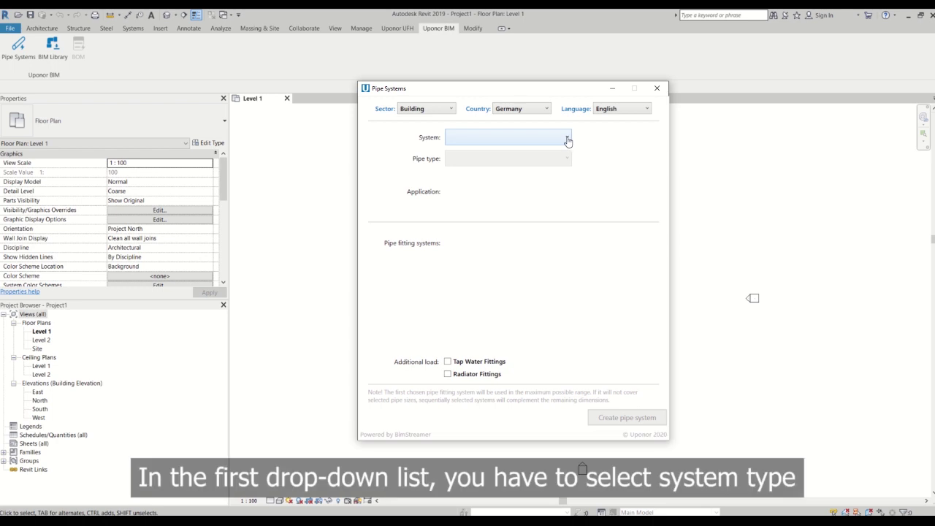
Set the system to Flexible Pipe Systems and the pipe type to Uponor Radi Pipe natural PN6, with flexible pipe bend loading enabled.
click(568, 141)
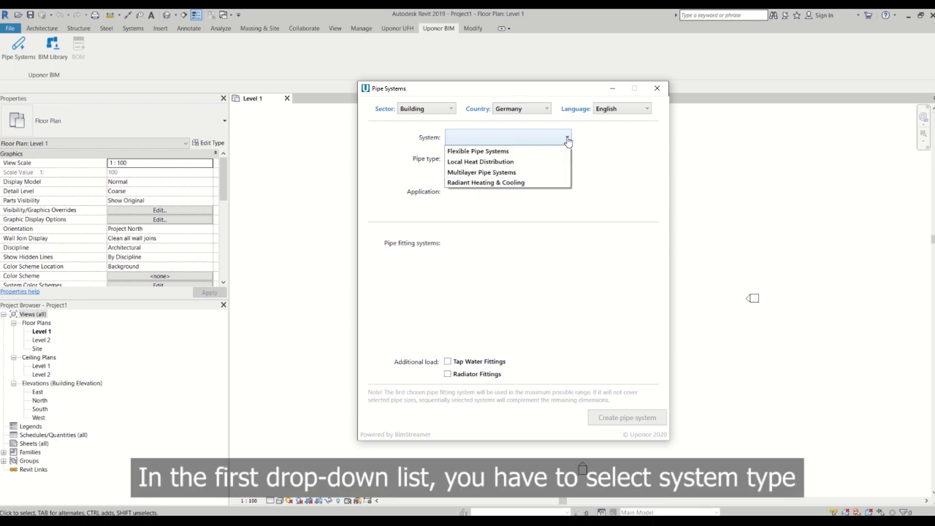
click(494, 151)
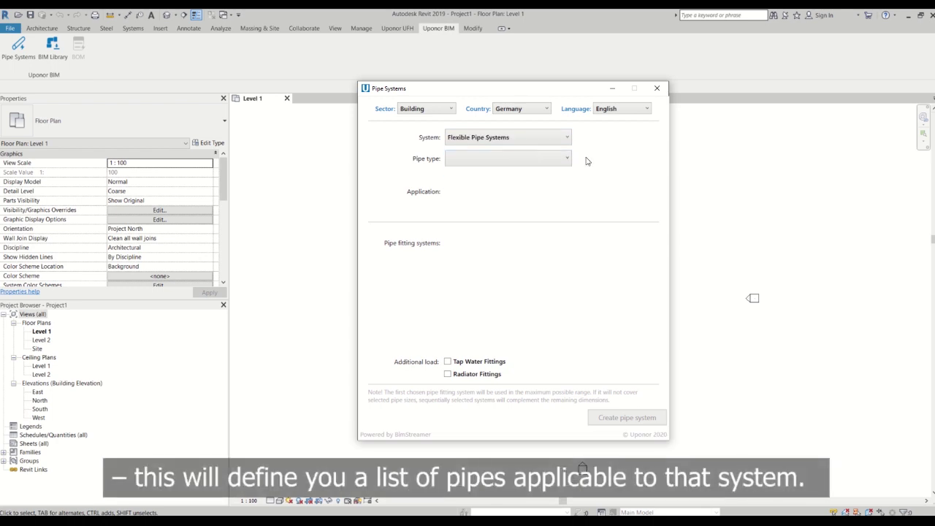
click(548, 159)
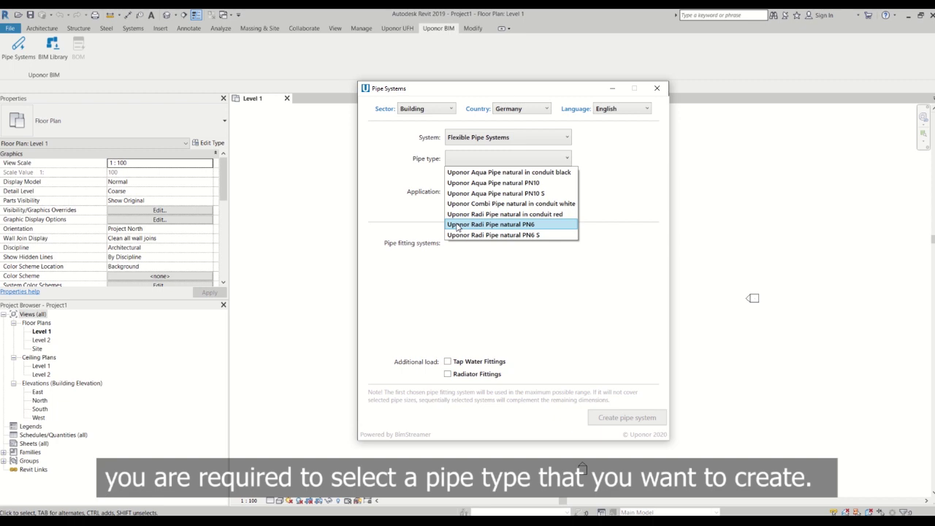
click(457, 225)
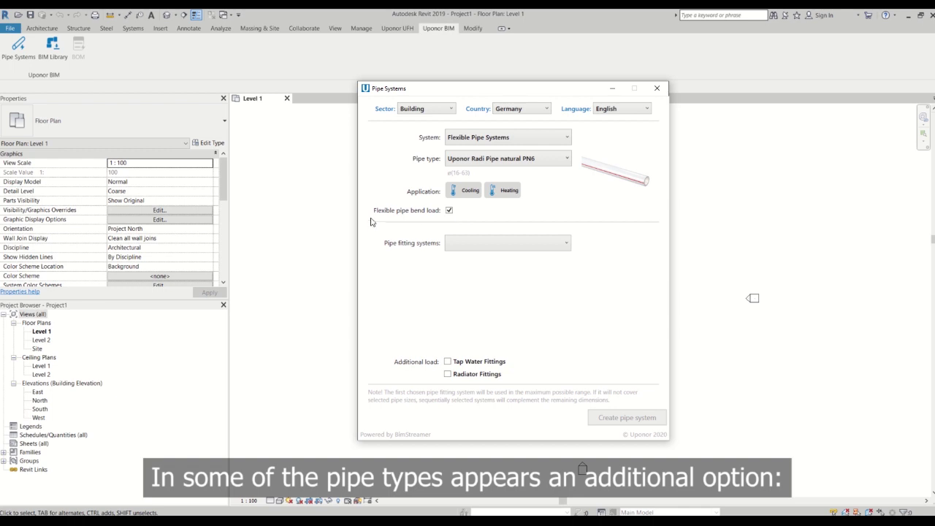
click(449, 211)
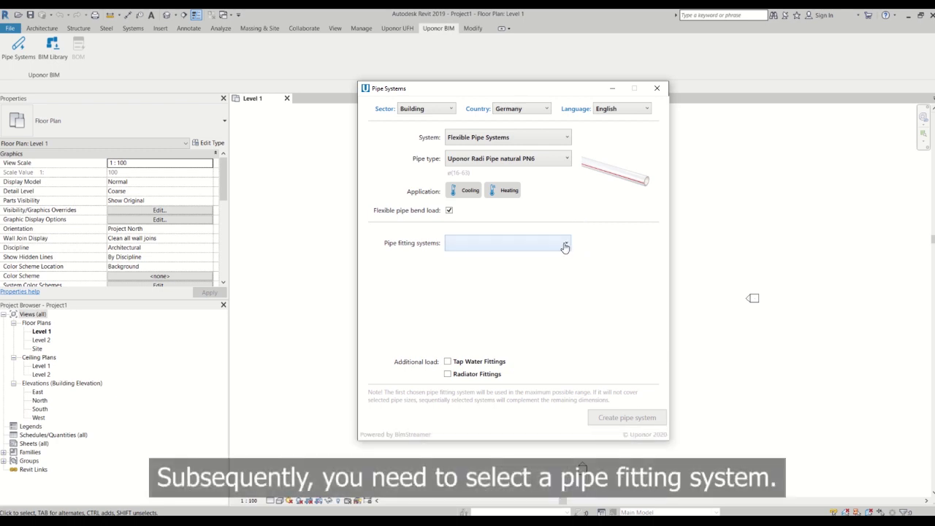
Choose Uponor Q&E as the primary pipe fitting system, with Uponor Wipex as the supplementary one.
click(565, 247)
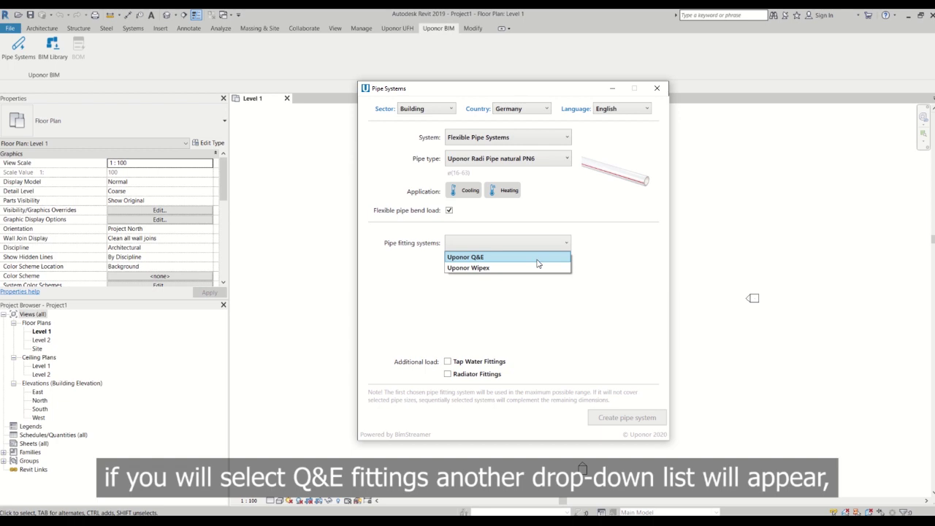
click(537, 257)
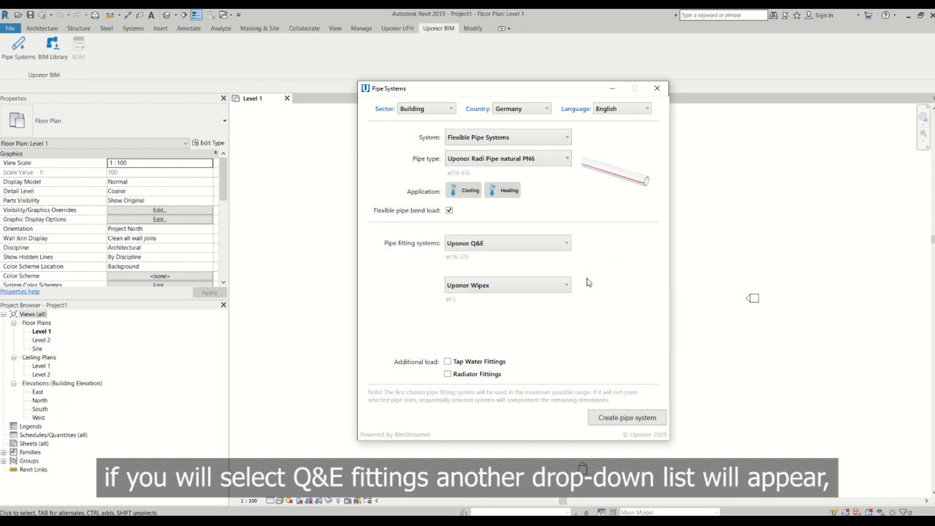
click(566, 284)
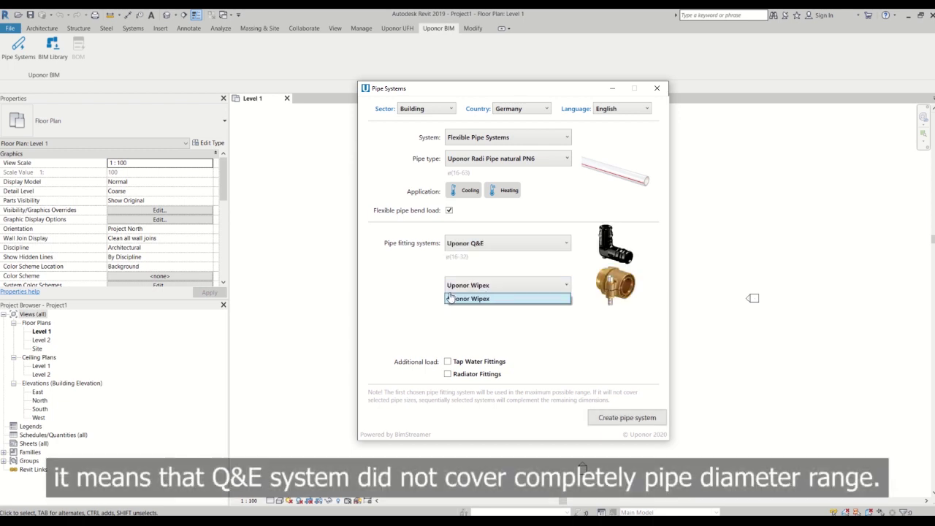
click(510, 270)
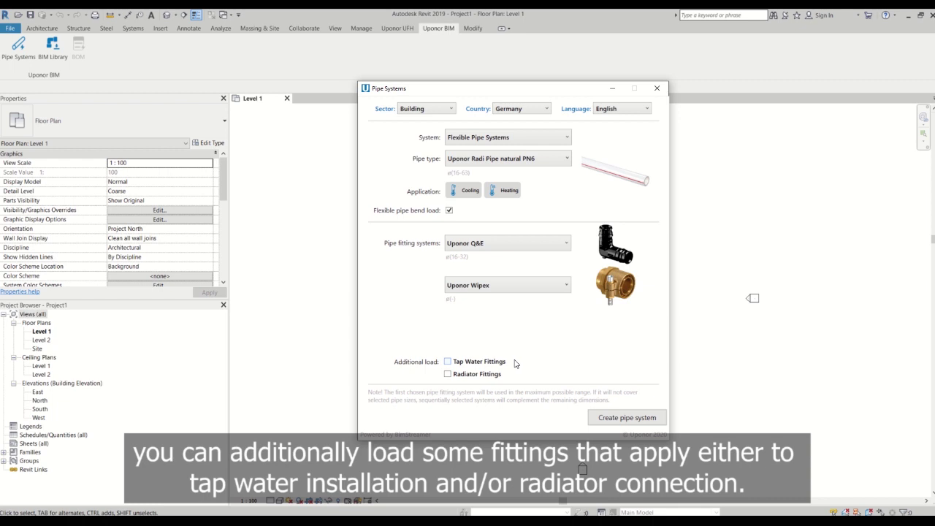
Create the configured pipe system without the additional tap water and radiator fittings, and dismiss the completion message.
click(448, 363)
click(448, 374)
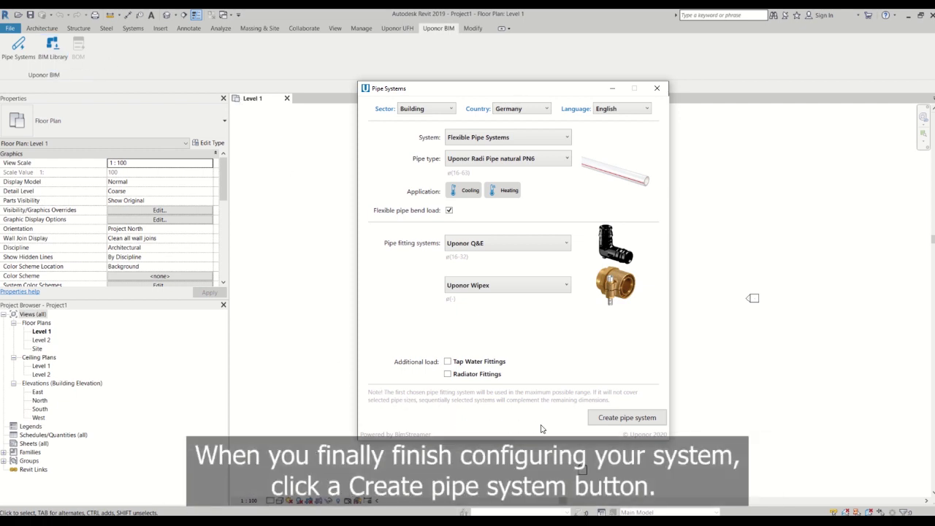
click(621, 423)
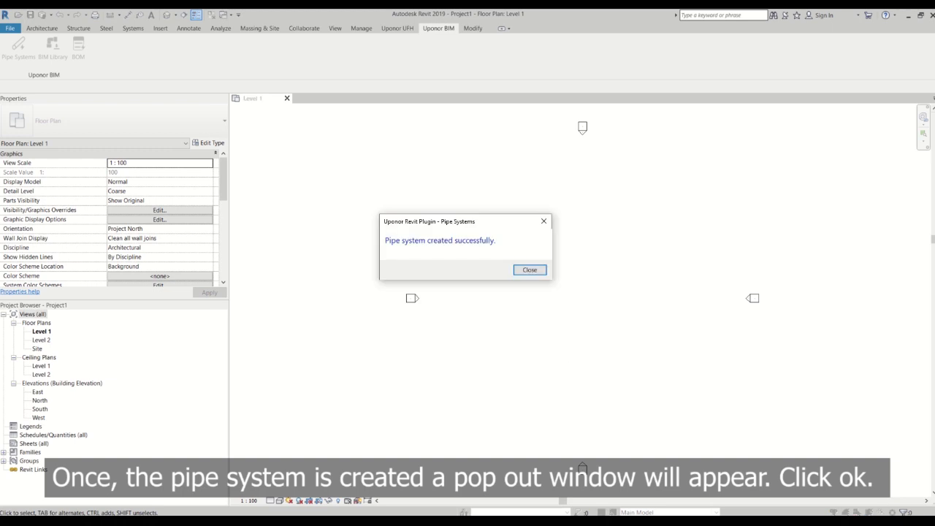
click(527, 271)
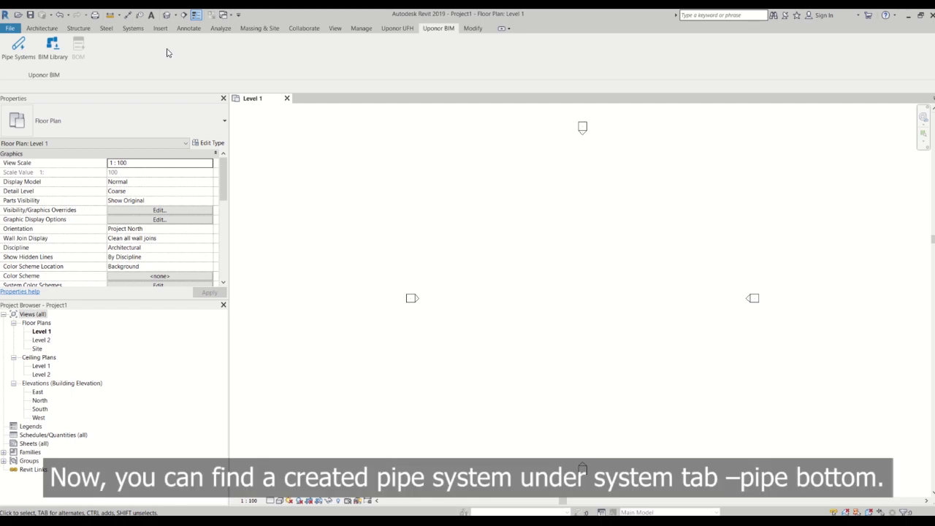
Start the Pipe command and choose the Uponor Radi Pipe natural PN6 pipe type.
click(138, 32)
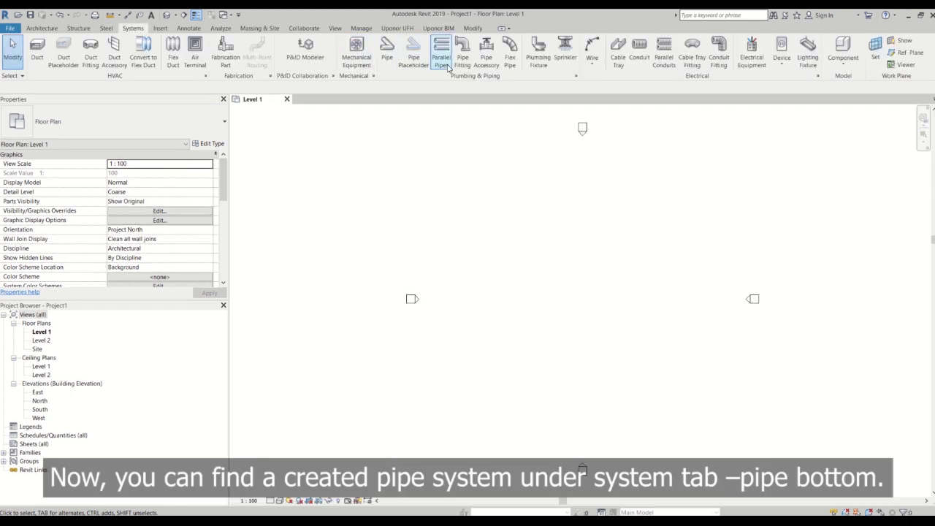
click(387, 51)
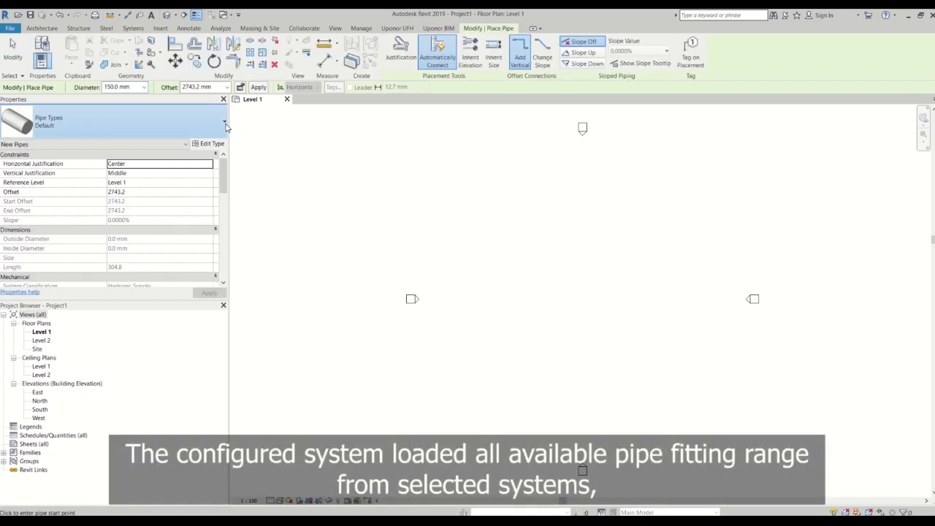
click(226, 122)
click(73, 190)
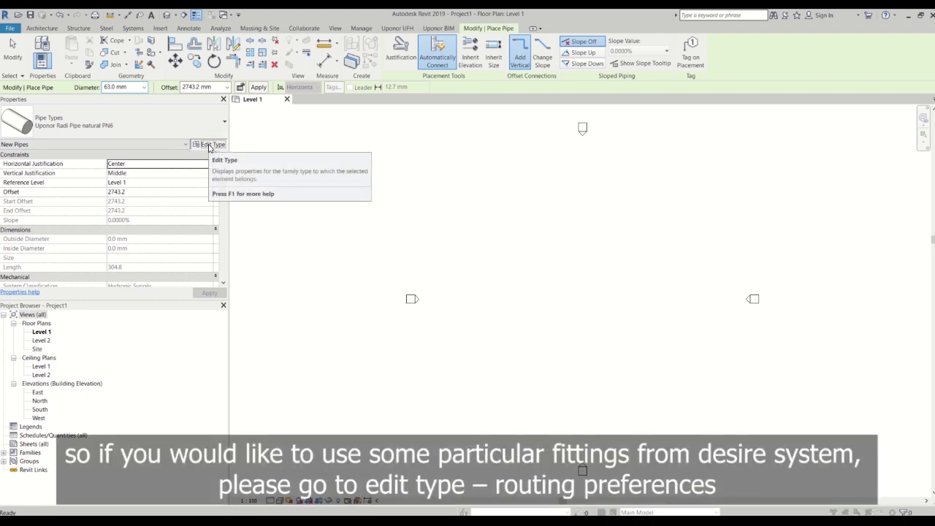
Open the routing preferences from the type properties of the Uponor Radi Pipe natural PN6 pipe.
click(210, 144)
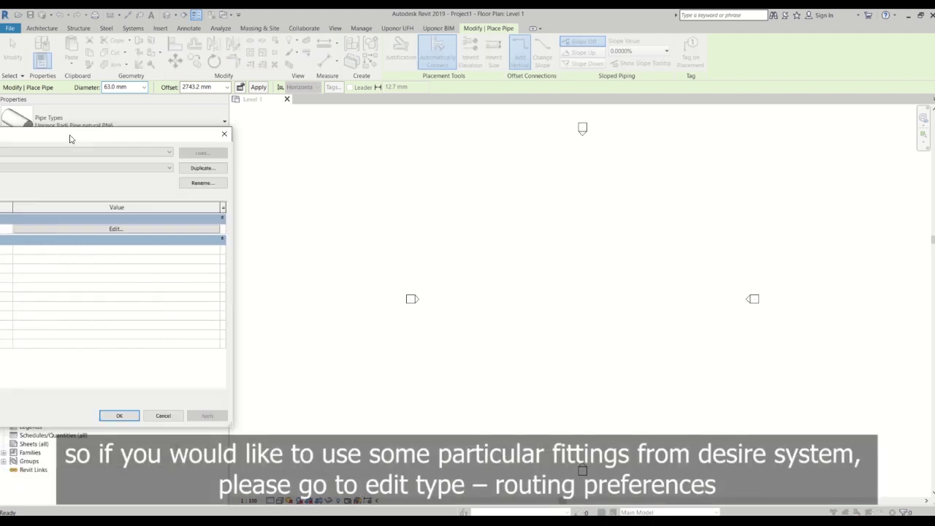
drag(73, 138, 515, 139)
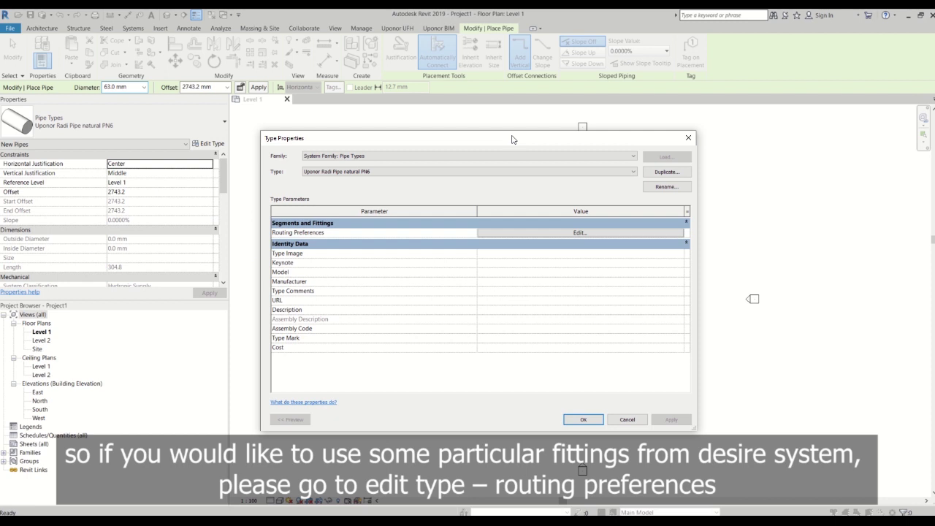
click(579, 233)
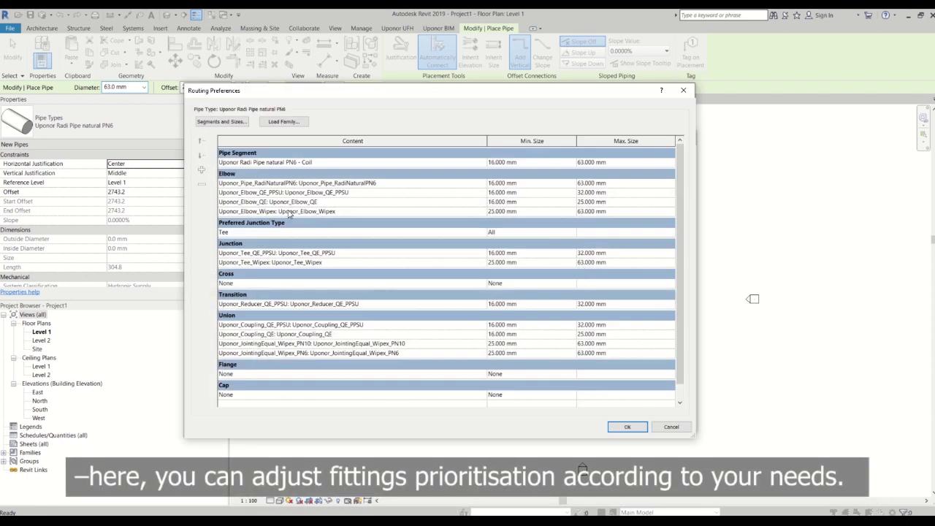
Examine the Q&E PPSU and Wipex elbow entries and their minimum and maximum sizes in the routing preferences.
click(231, 192)
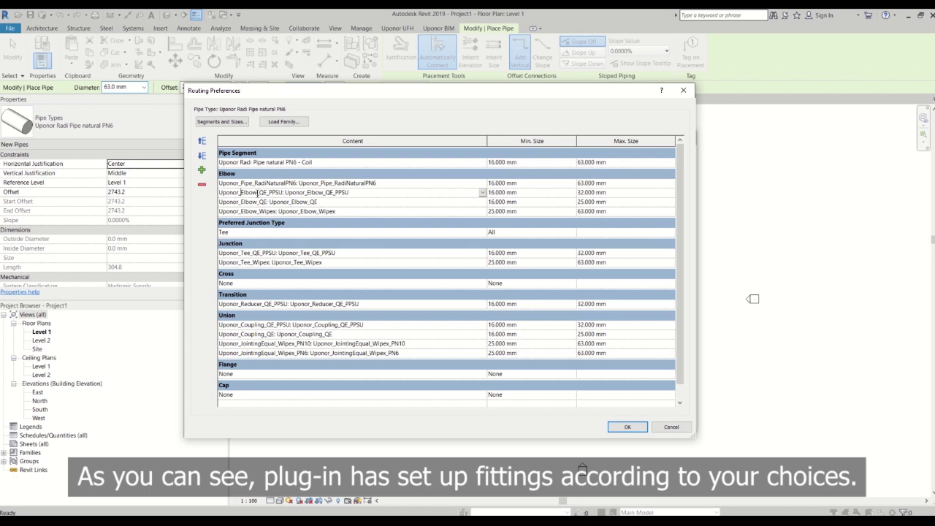
drag(259, 192, 351, 192)
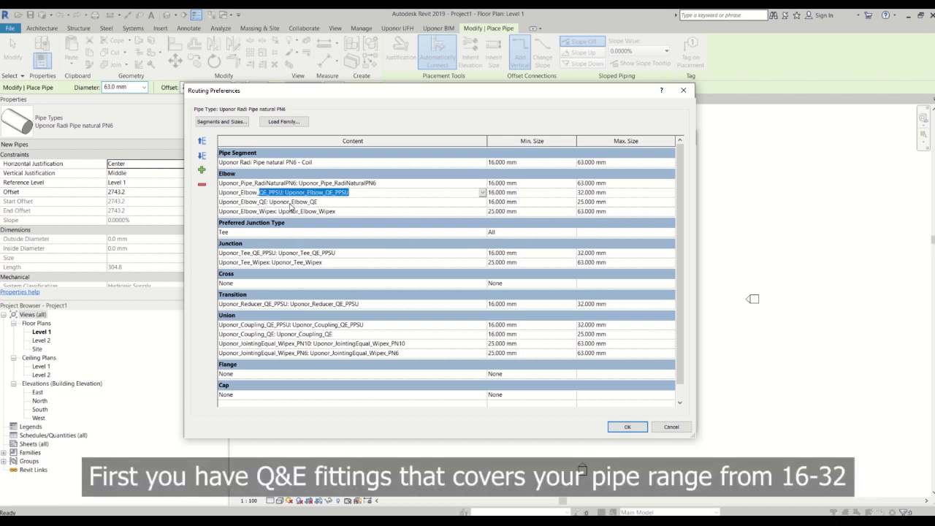
click(260, 211)
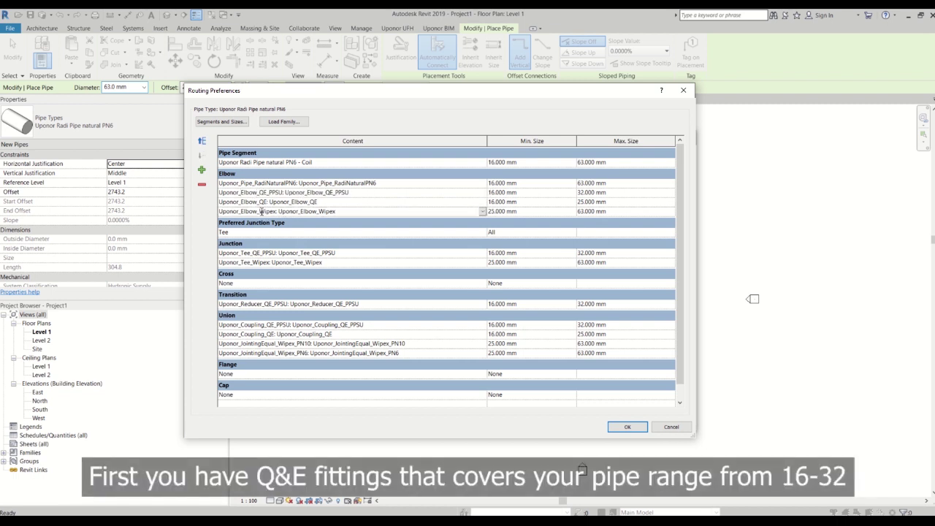
drag(265, 211, 342, 212)
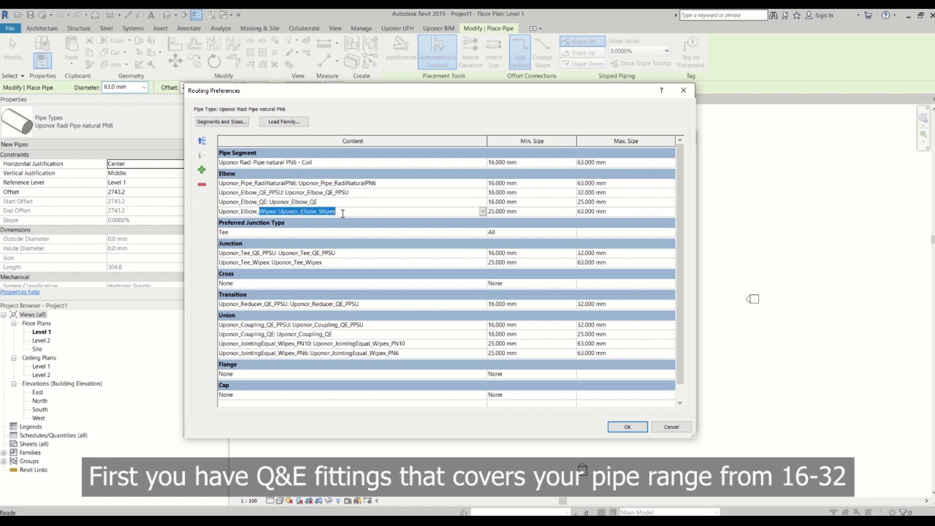
click(544, 193)
click(579, 193)
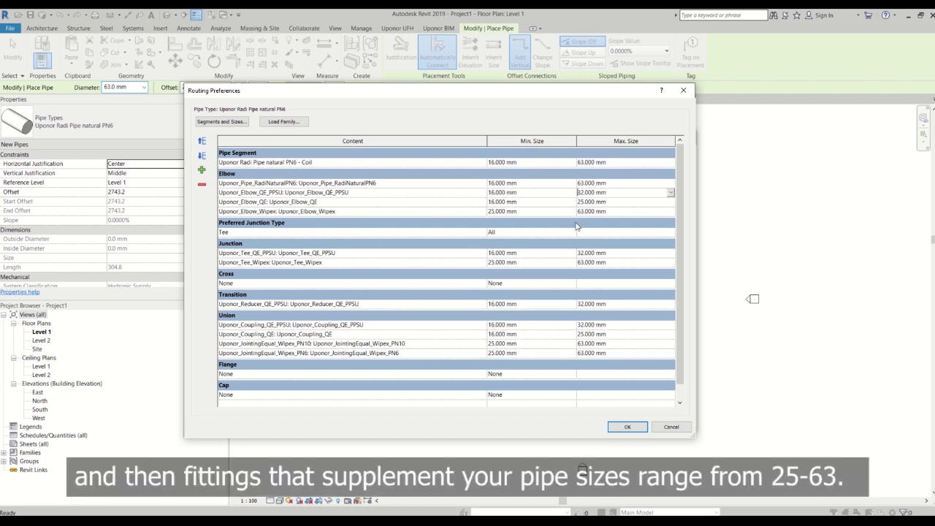
click(267, 211)
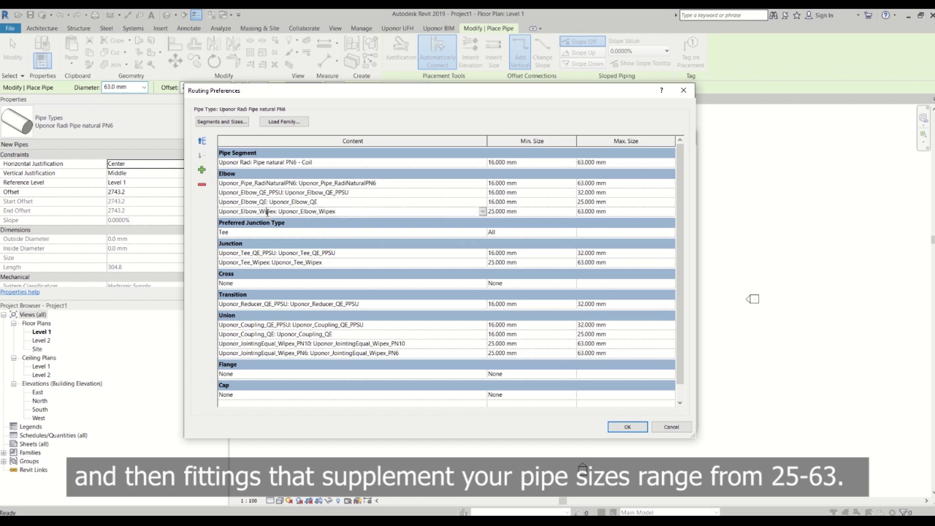